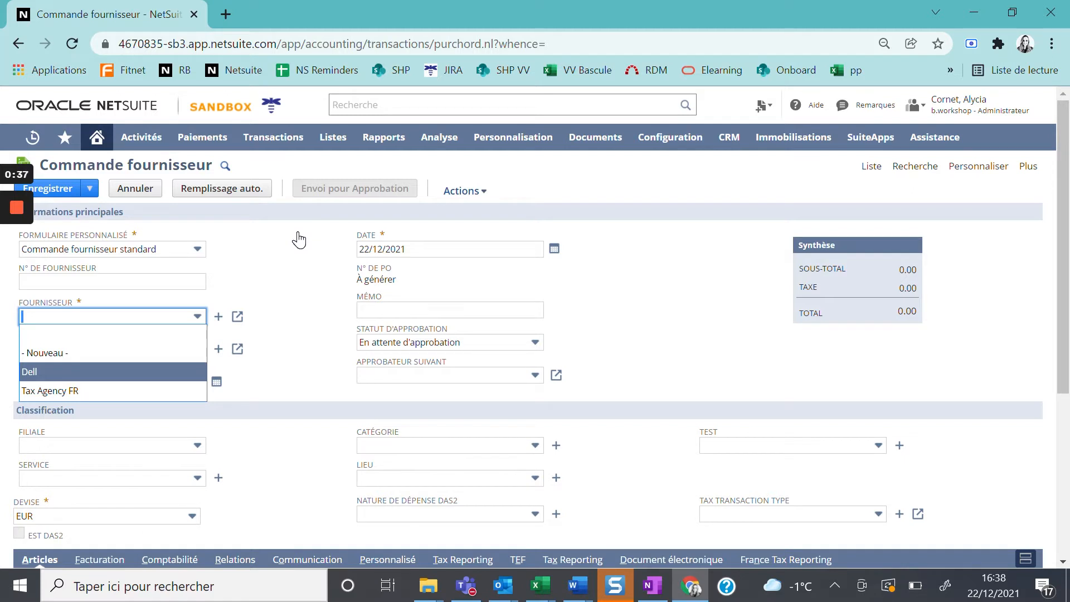
Step: Set the supplier of the new purchase order to Dell and choose the requesting employee
key("Return")
left_click(170, 304)
scroll(145, 376, "down", 5)
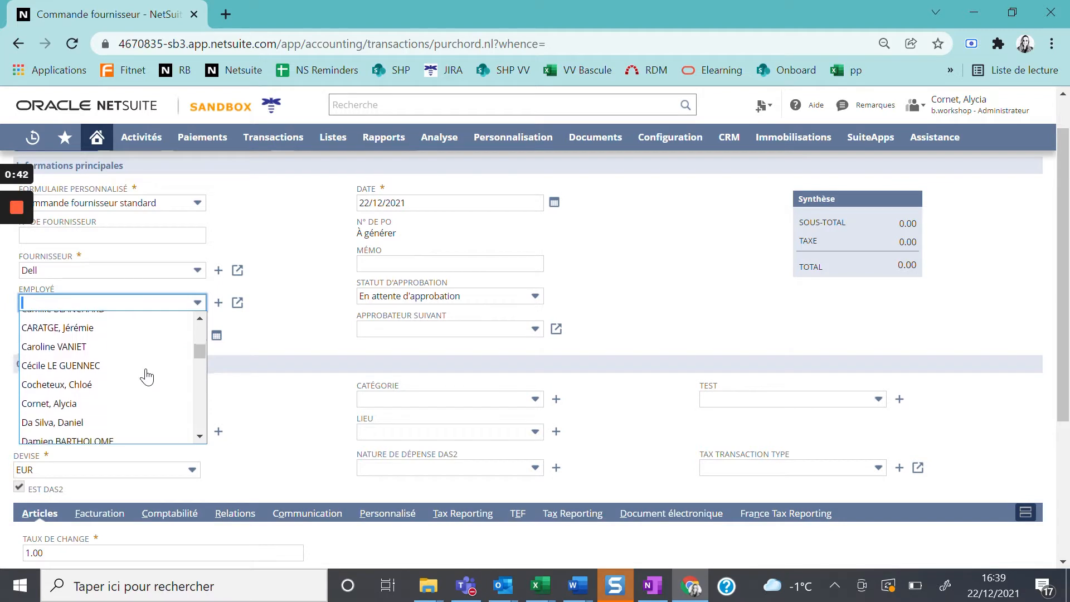
left_click(140, 401)
scroll(234, 415, "down", 1)
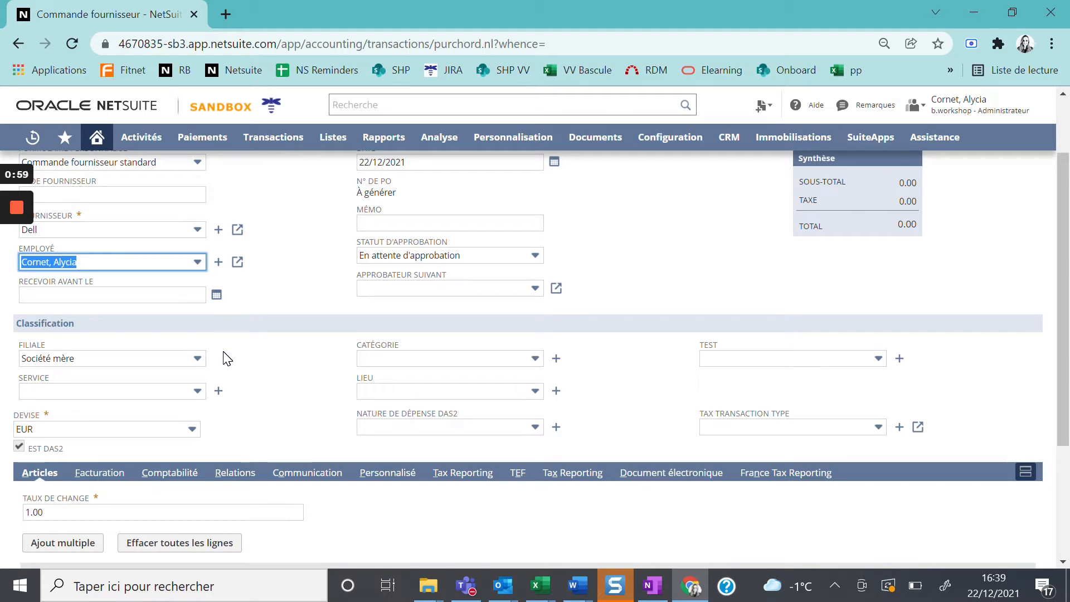
Step: Classify the purchase order with service COMMERCE, category ESKER and location Lyon
left_click(192, 391)
left_click(156, 447)
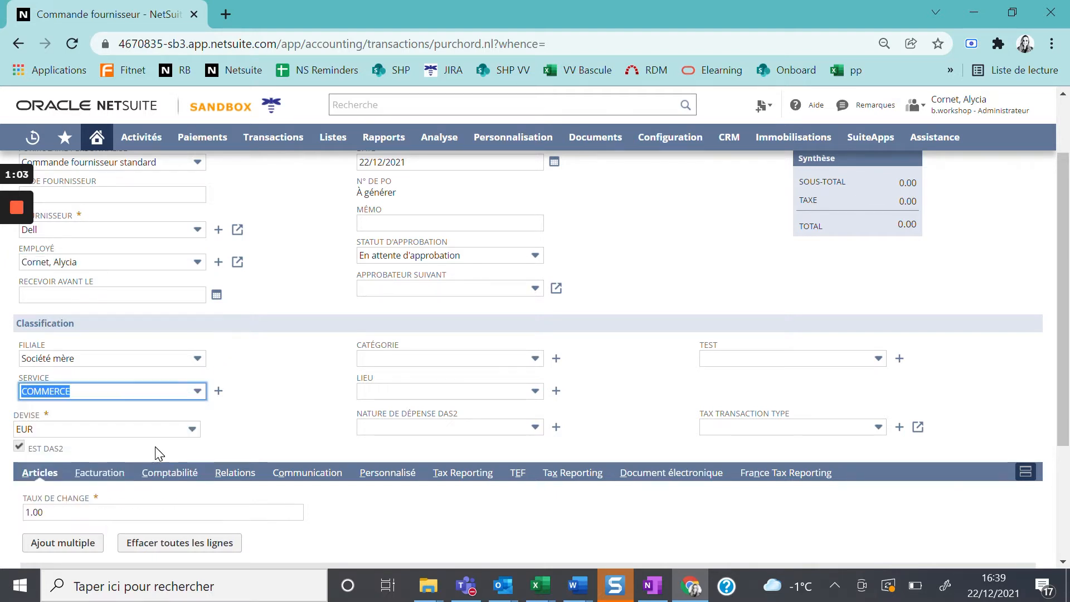
left_click(376, 359)
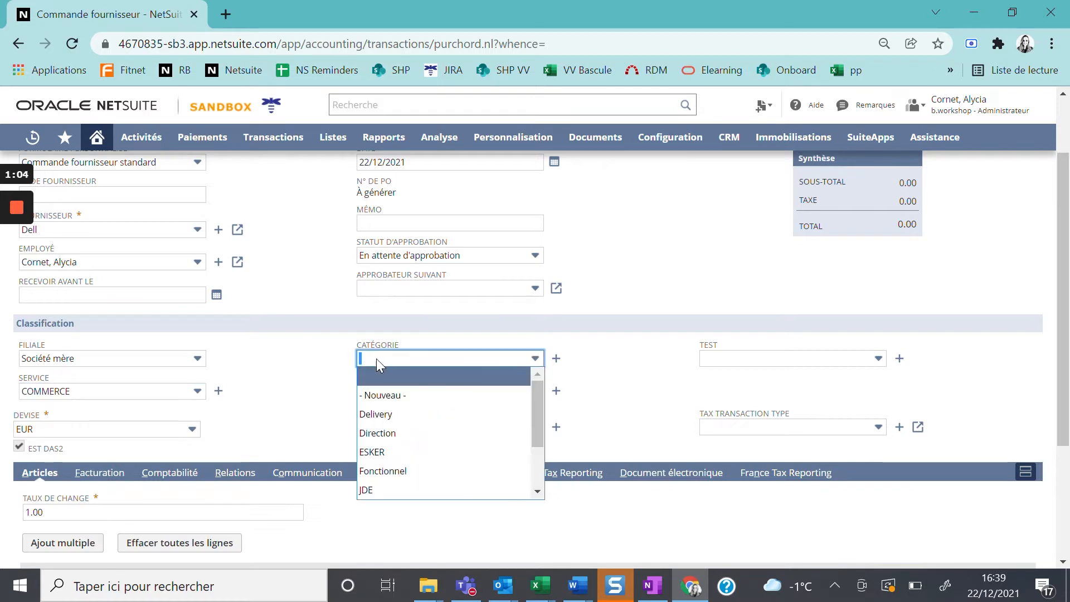
left_click(390, 452)
left_click(396, 395)
left_click(396, 448)
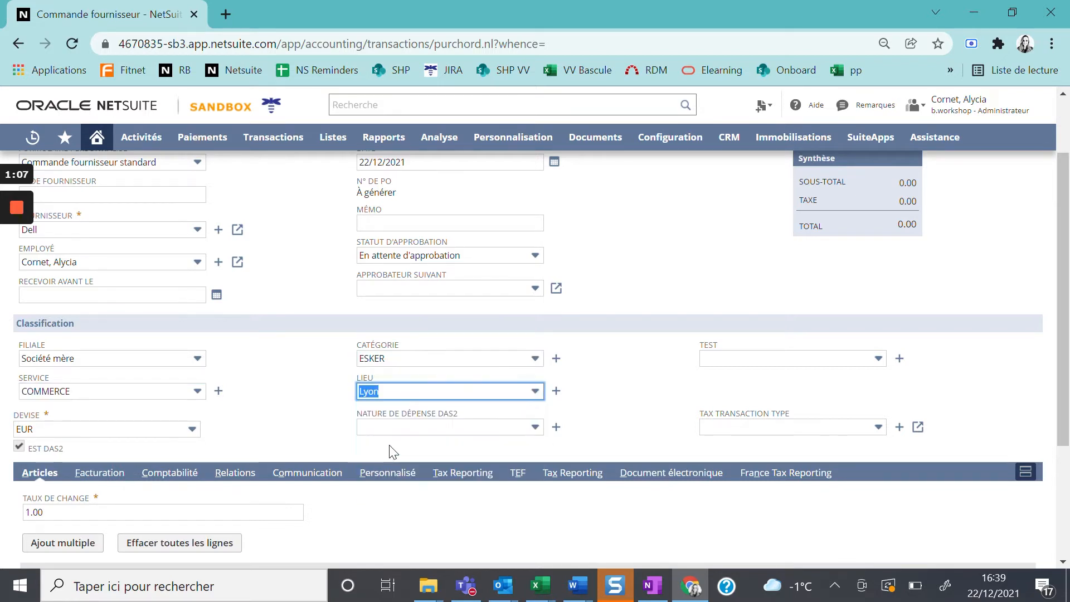
Step: Fill in an item line for Ordinateur Portable with quantity 6 and description 15"
scroll(301, 435, "down", 3)
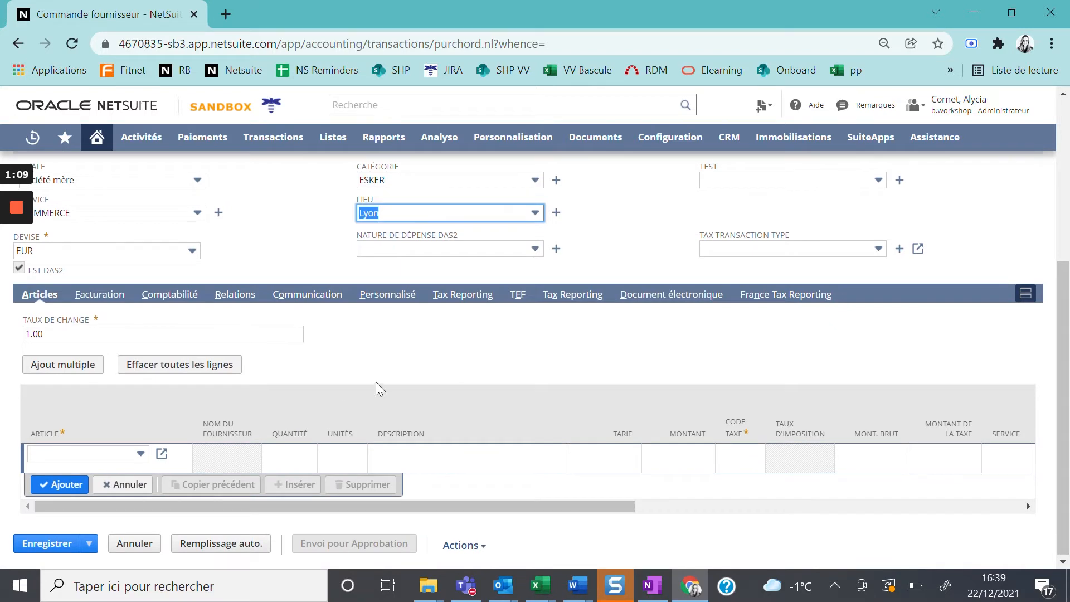
left_click(134, 456)
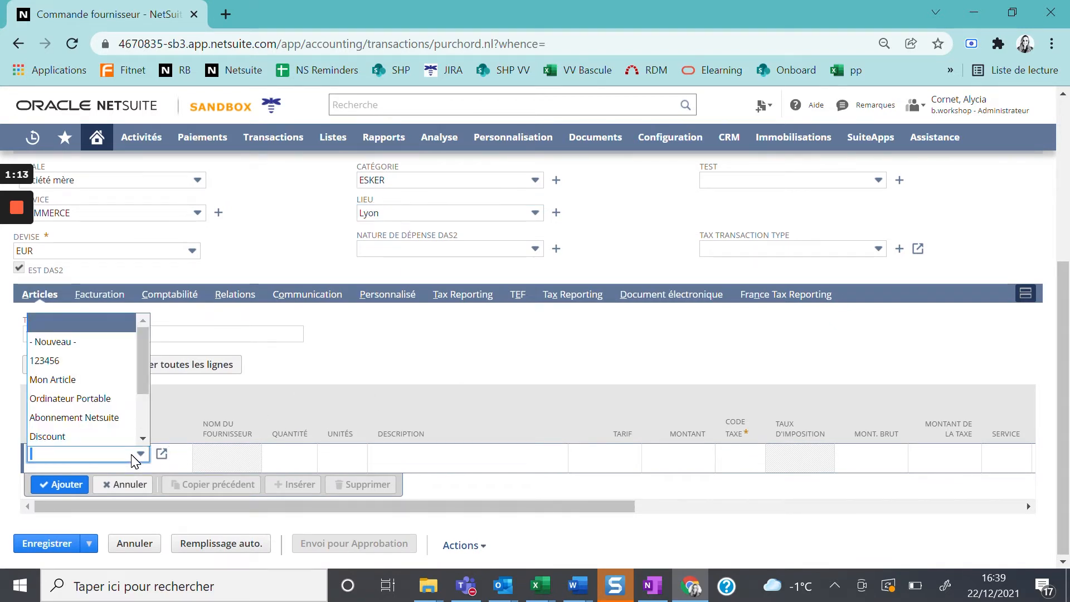
left_click(105, 404)
left_click(282, 457)
type("6")
left_click(282, 457)
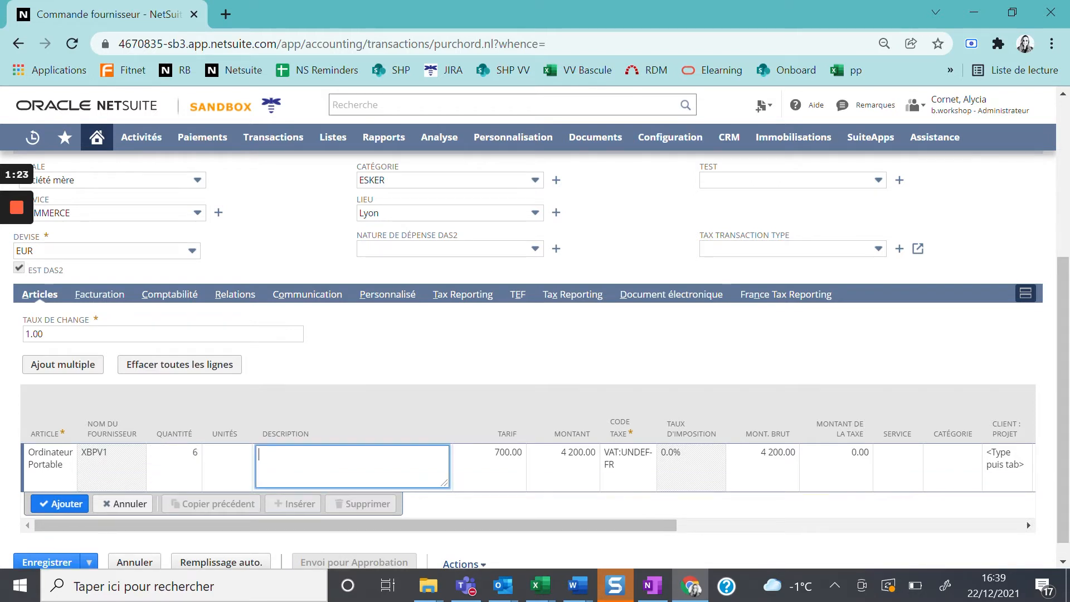
type("15")
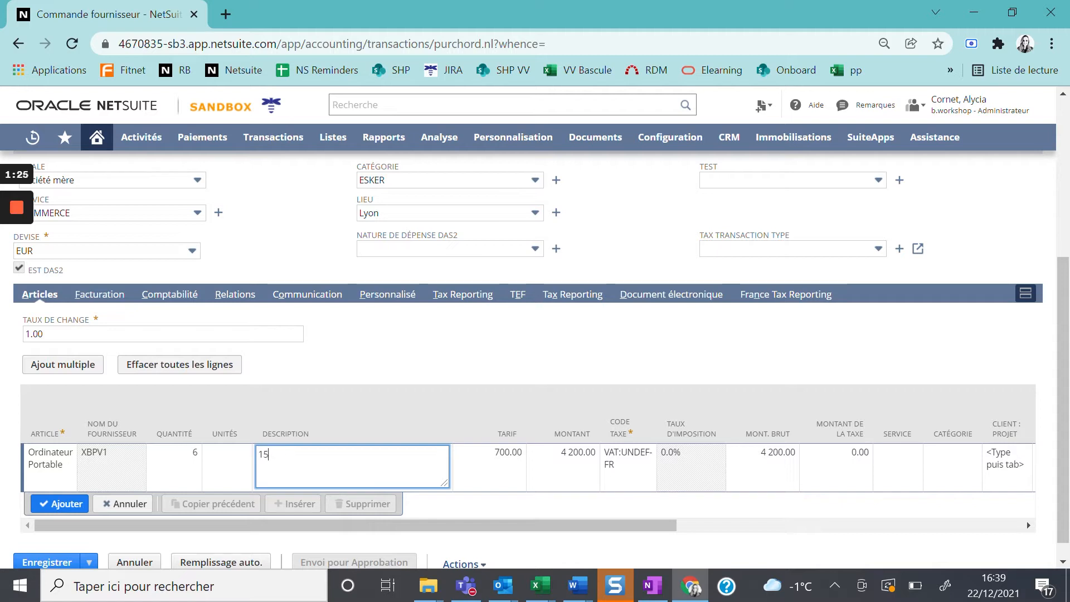
type("3'")
key("Tab")
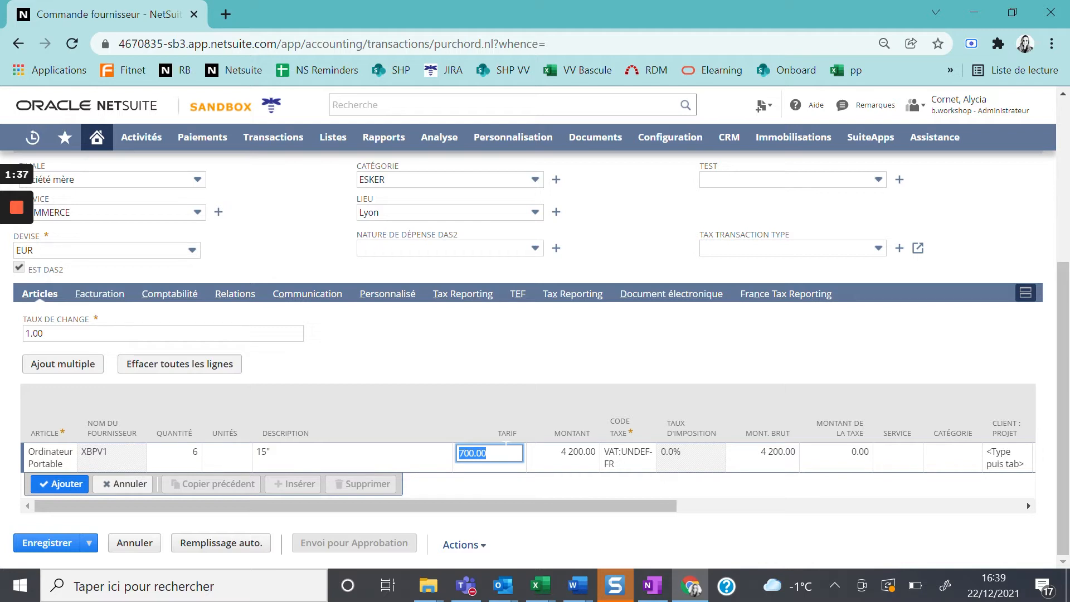
Step: Set the laptop line's unit rate to 650 and save the purchase order
type("650")
left_click(559, 379)
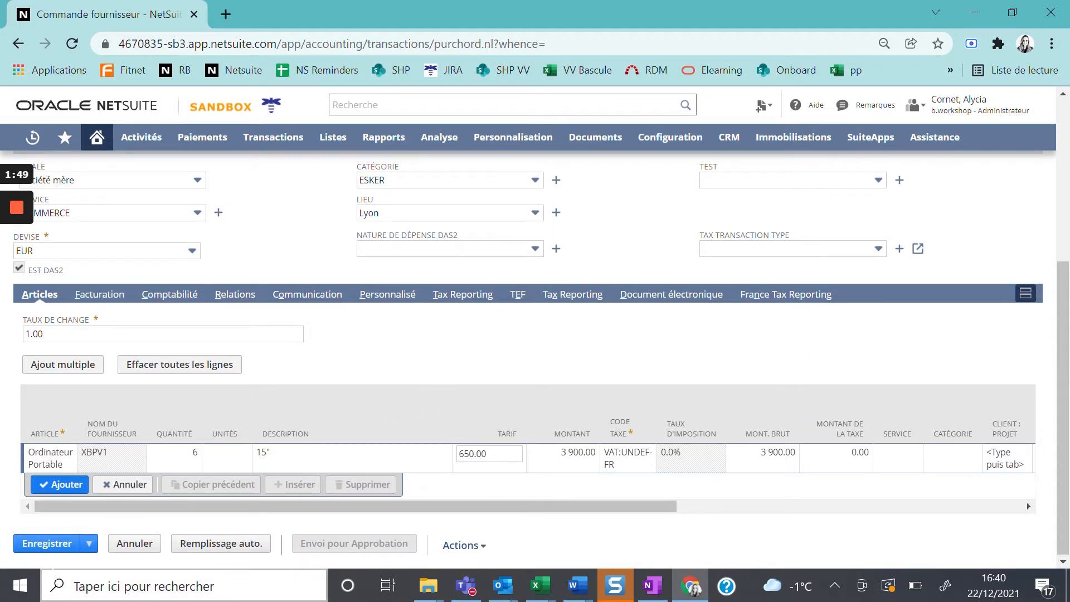
left_click(51, 545)
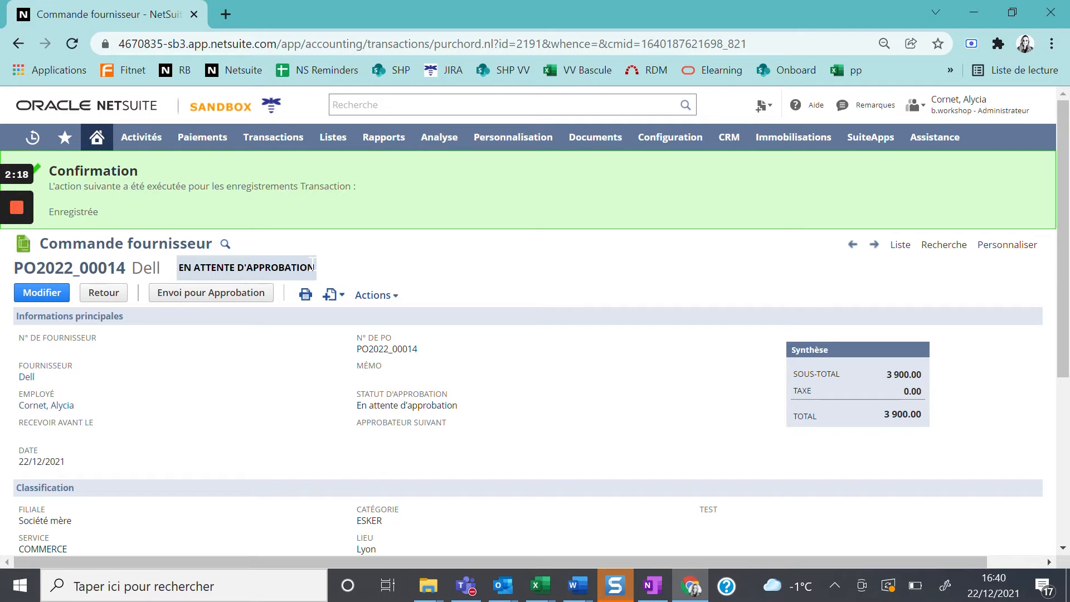
Step: Submit the saved purchase order for approval and approve it
left_click(258, 297)
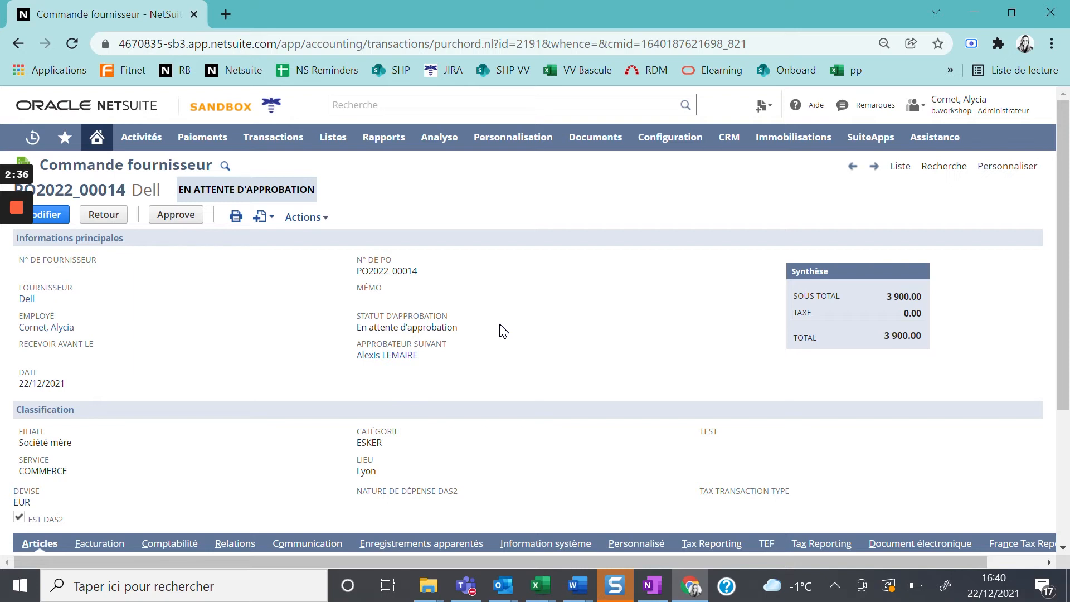
left_click(184, 226)
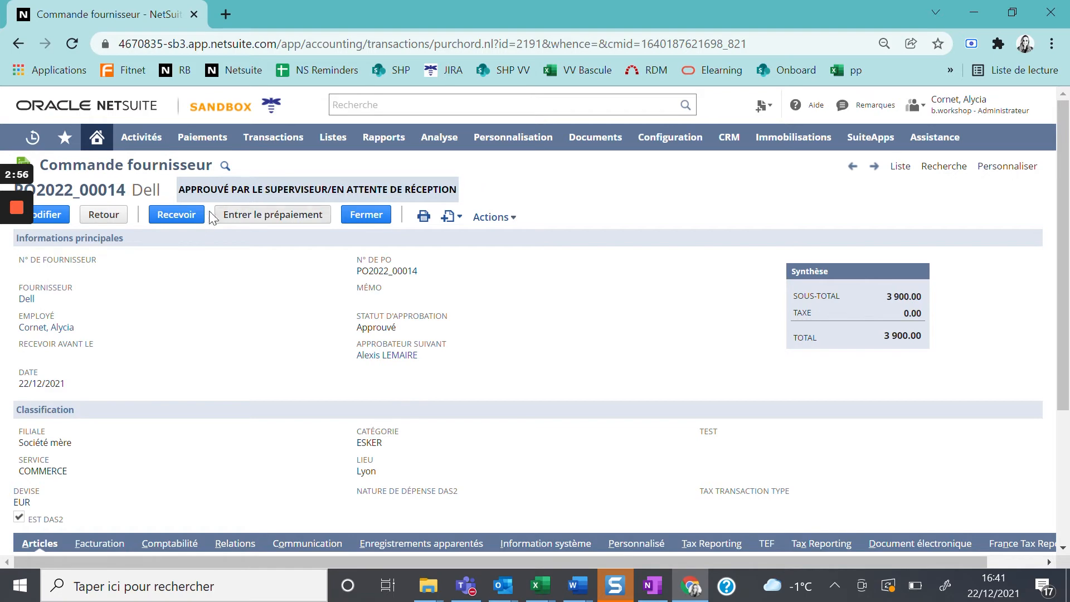
Step: Create a receipt from the approved purchase order with a received laptop quantity of 4, and save it
left_click(176, 215)
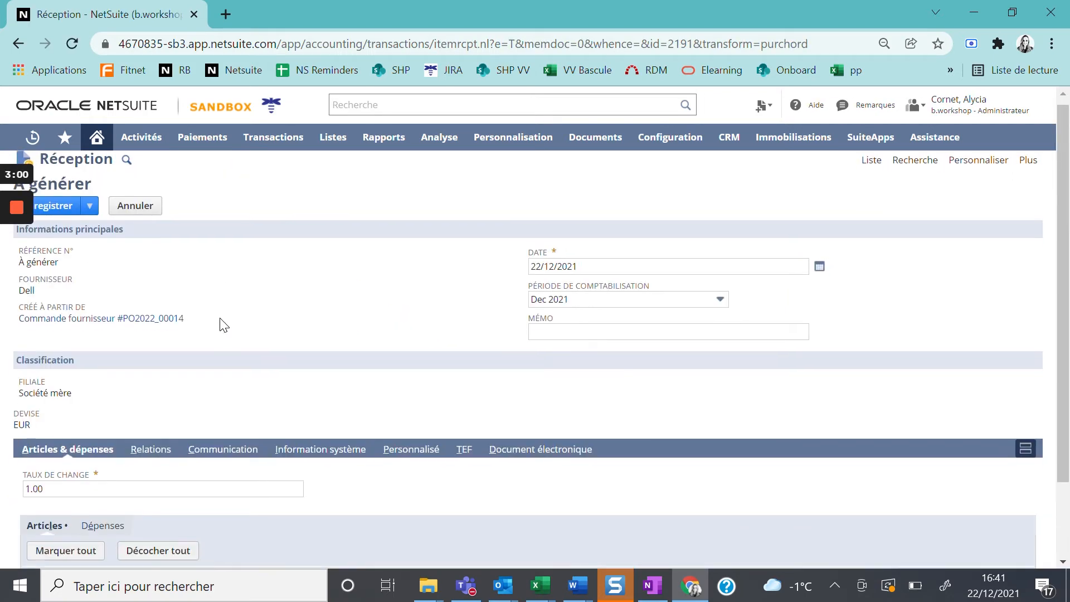
left_click(676, 204)
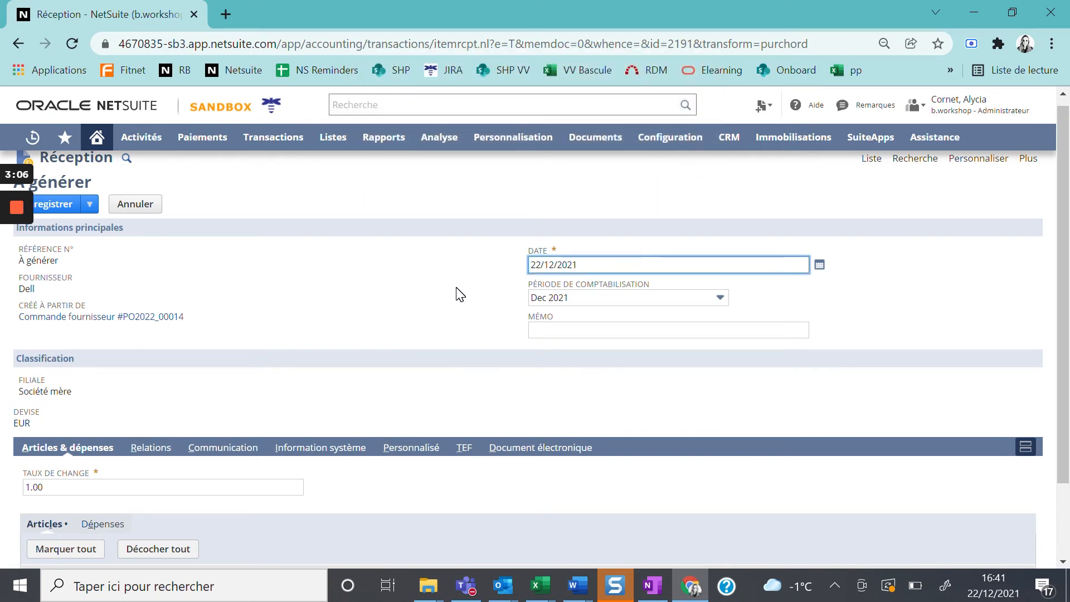
scroll(459, 294, "down", 2)
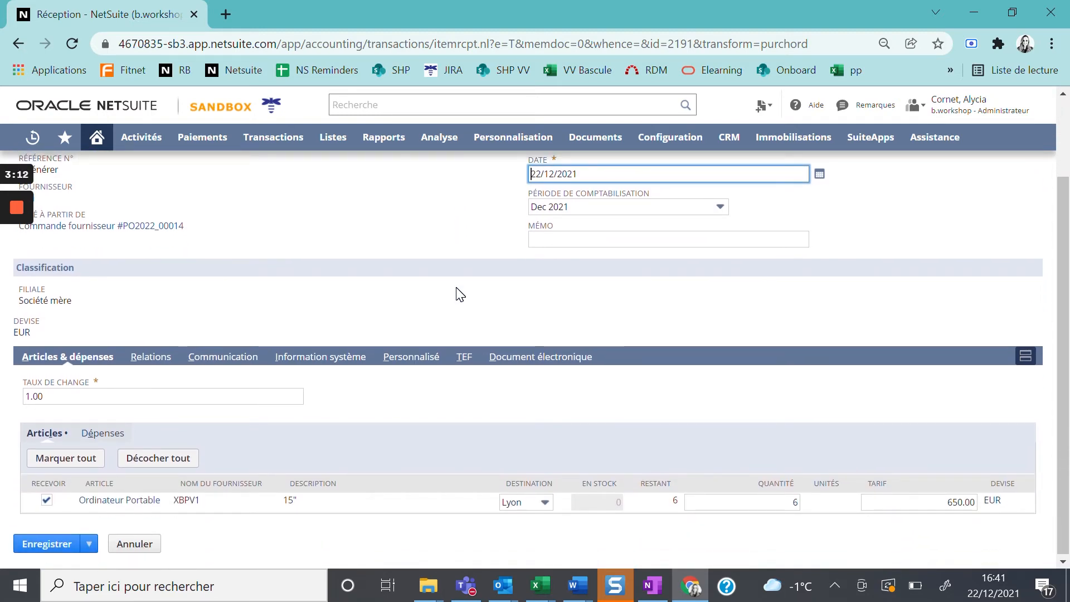
scroll(460, 294, "up", 2)
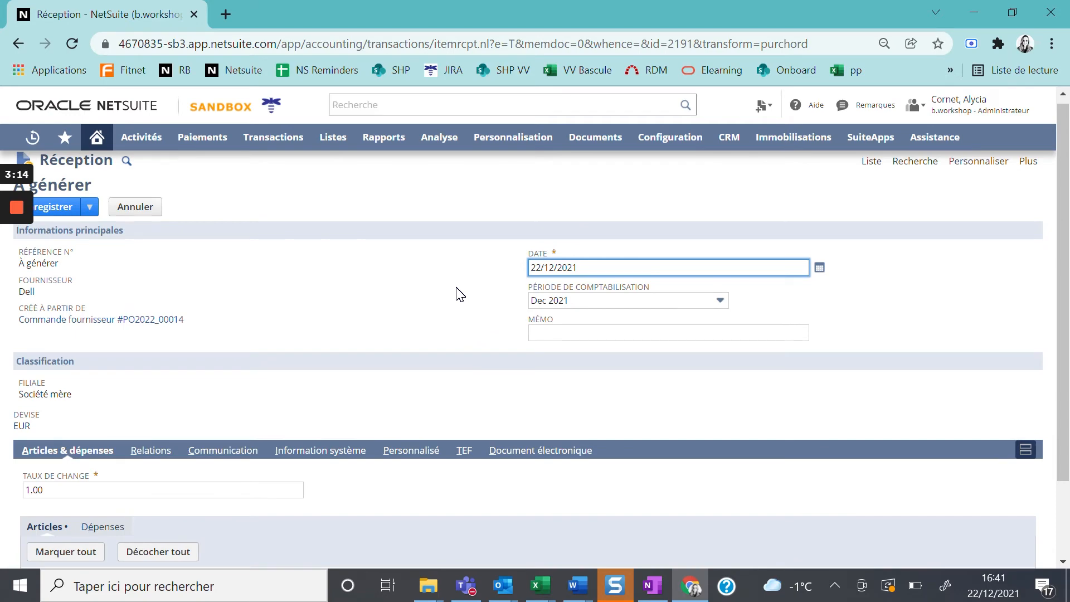
scroll(460, 294, "down", 2)
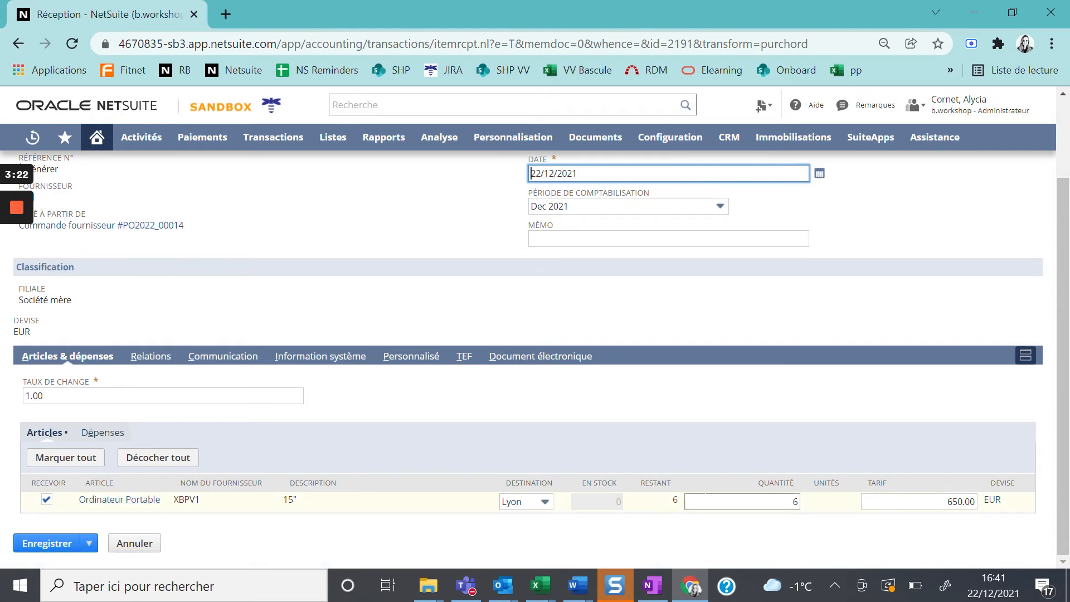
left_click(741, 501)
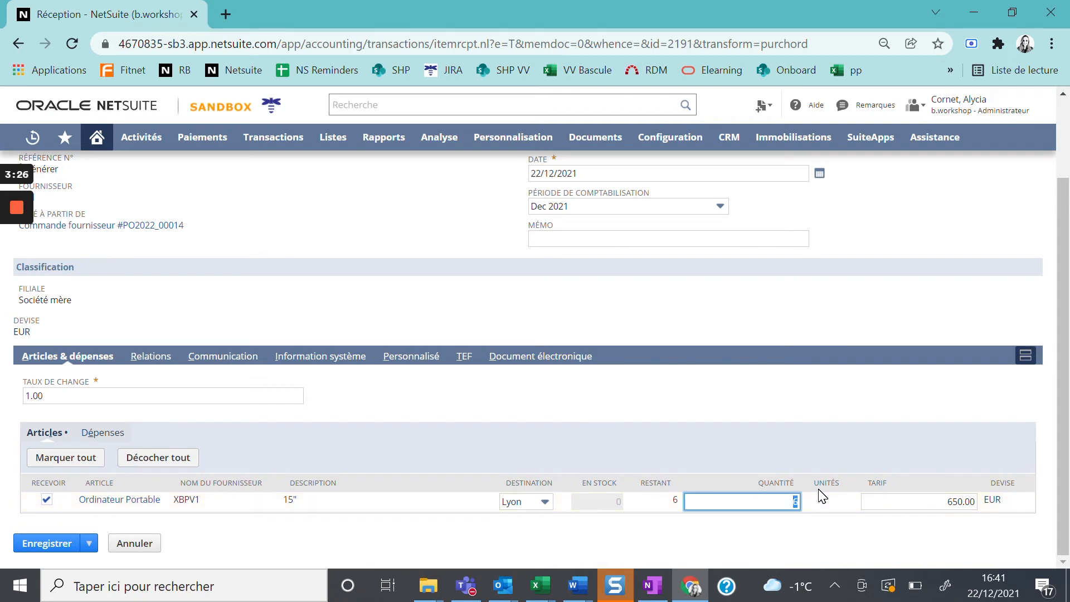
type("4")
left_click(665, 294)
left_click(38, 552)
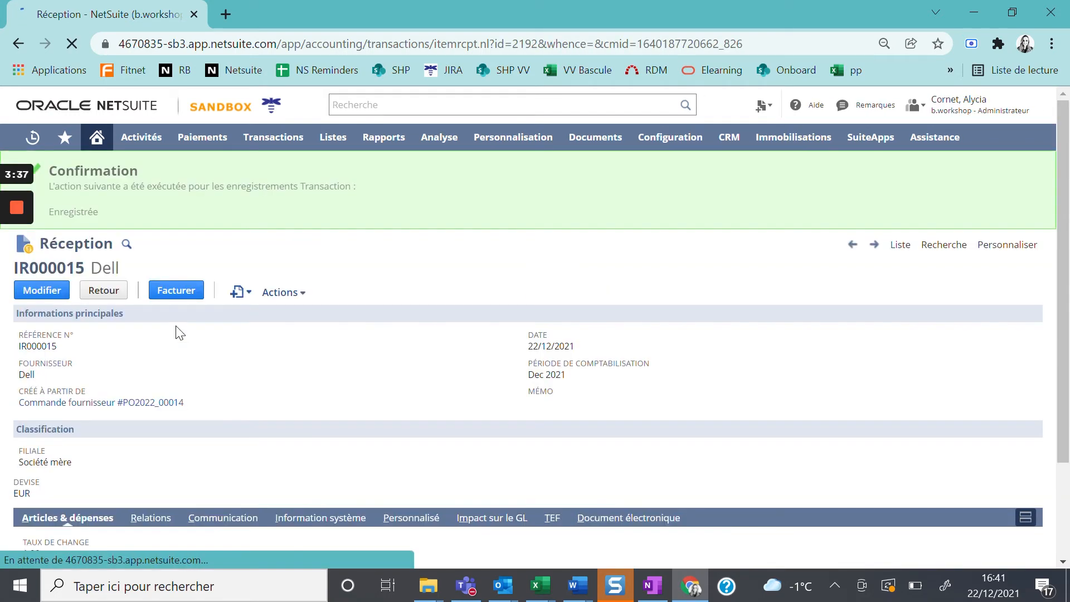
Step: Return to the source purchase order and start a vendor bill from it, filling in the supplier's invoice reference number
left_click(157, 402)
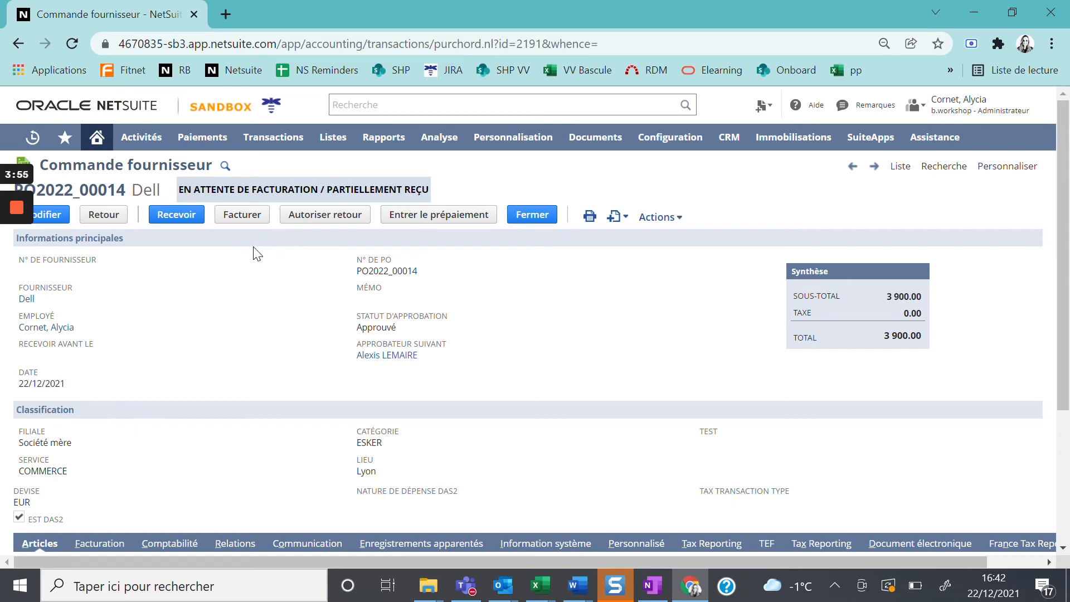
left_click(241, 228)
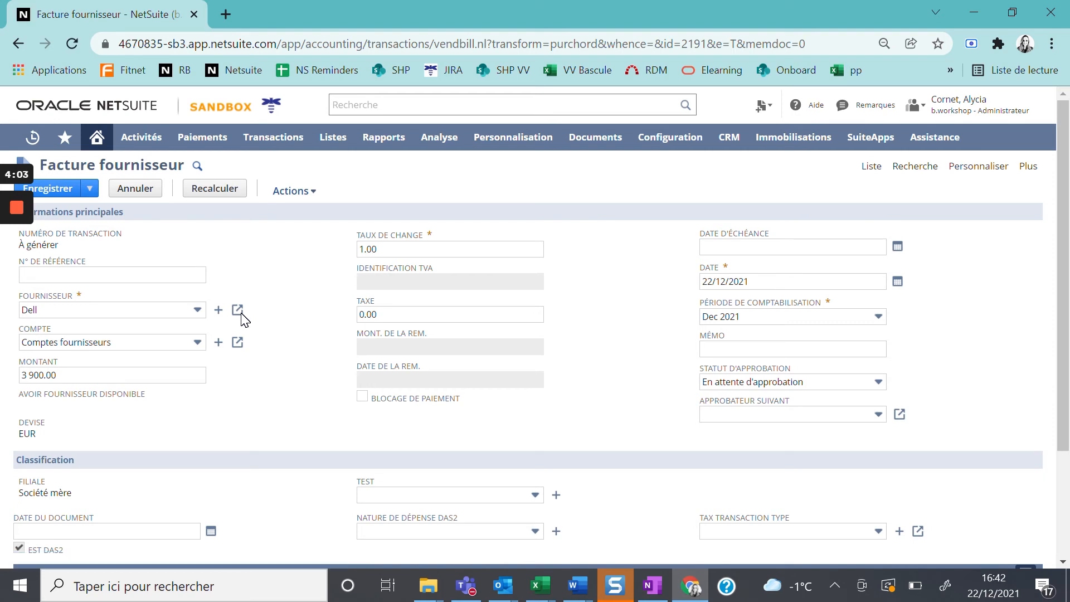
left_click(689, 203)
left_click(186, 275)
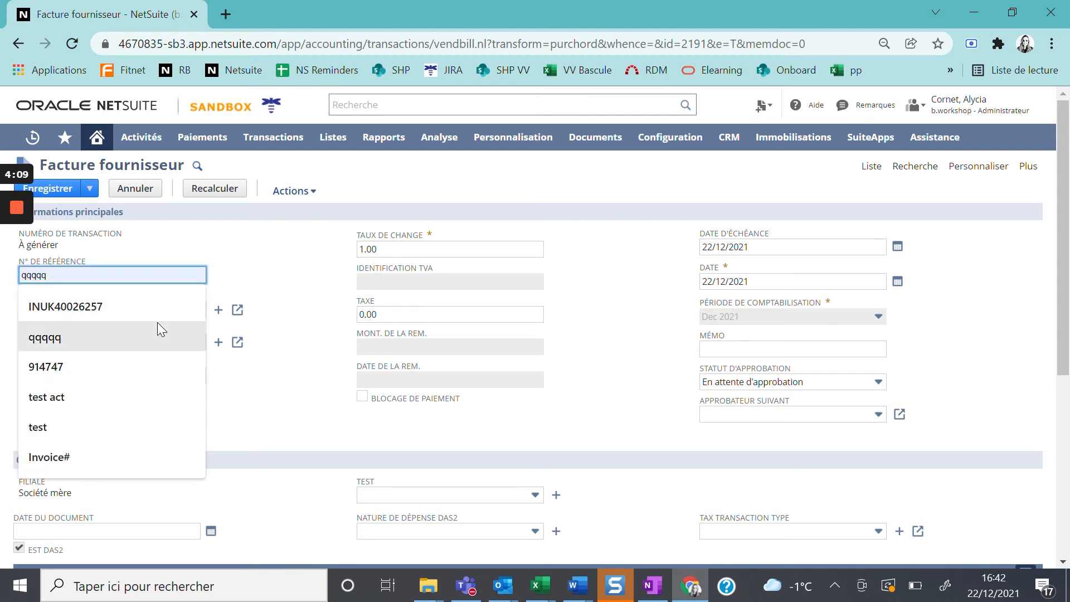
left_click(158, 309)
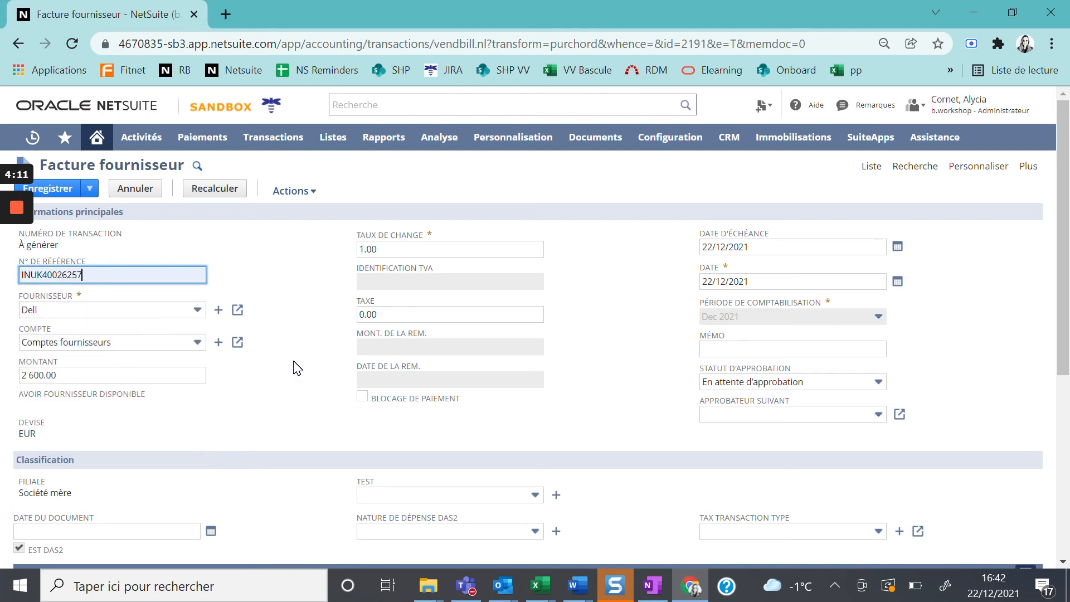
Step: Review the laptop item line on the vendor bill and save the bill
scroll(297, 368, "down", 5)
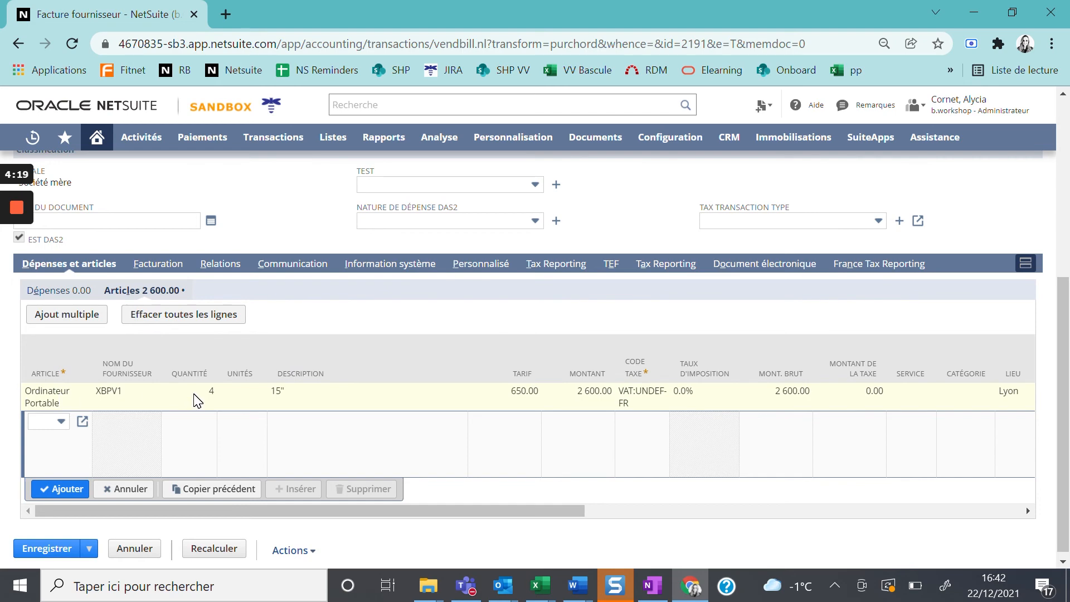
scroll(196, 400, "down", 1)
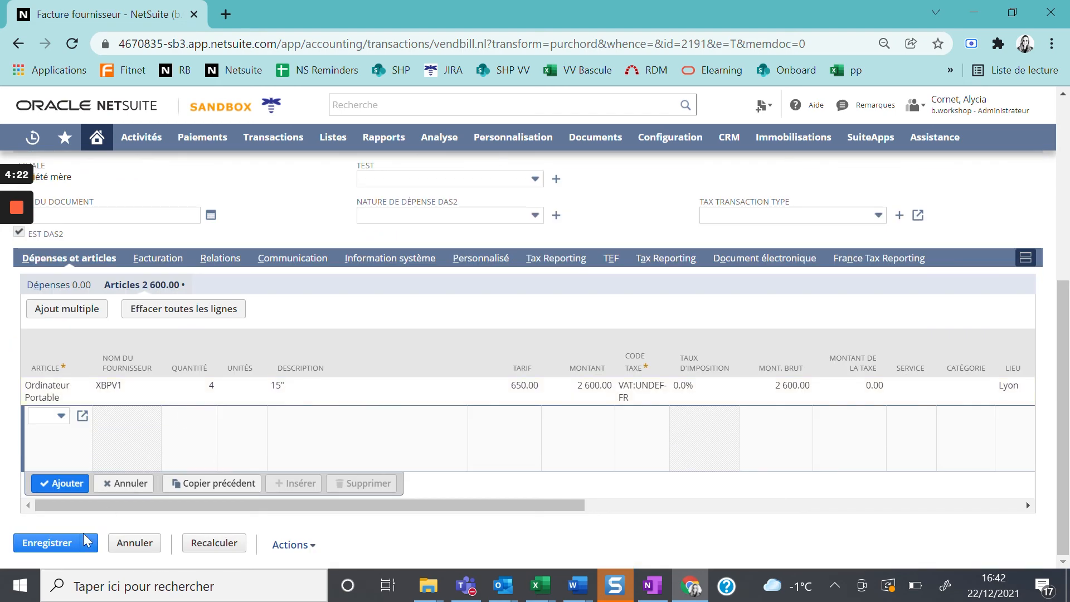
left_click(86, 540)
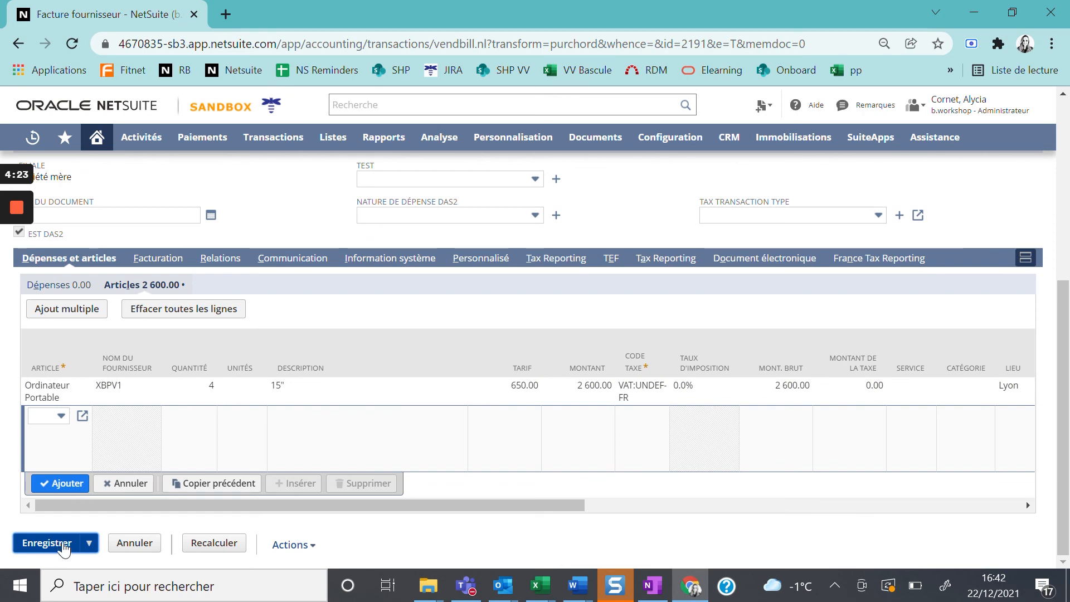
left_click(608, 170)
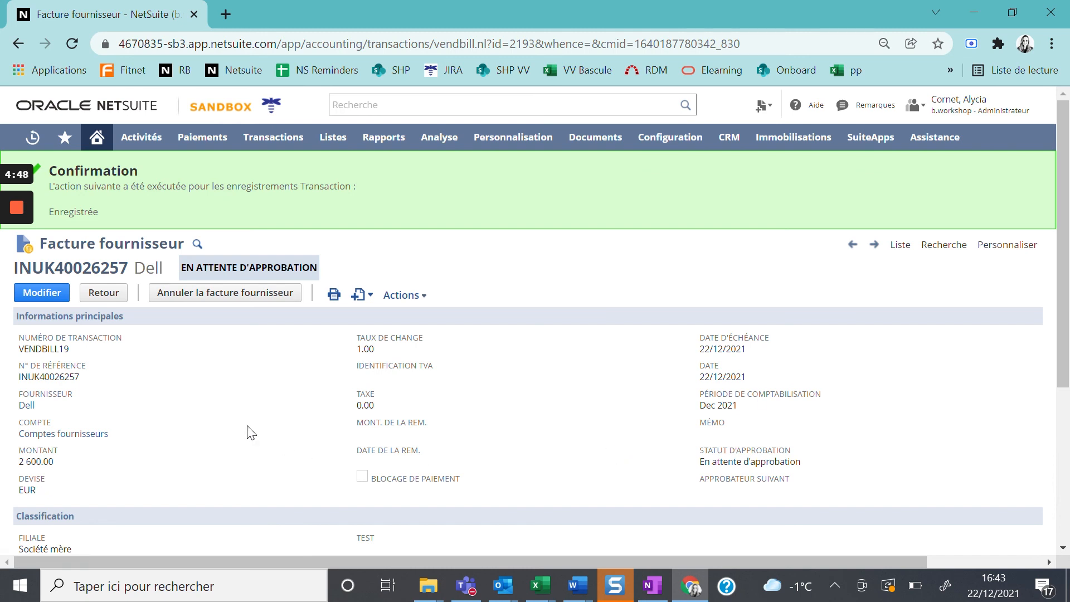
mouse_move(15, 212)
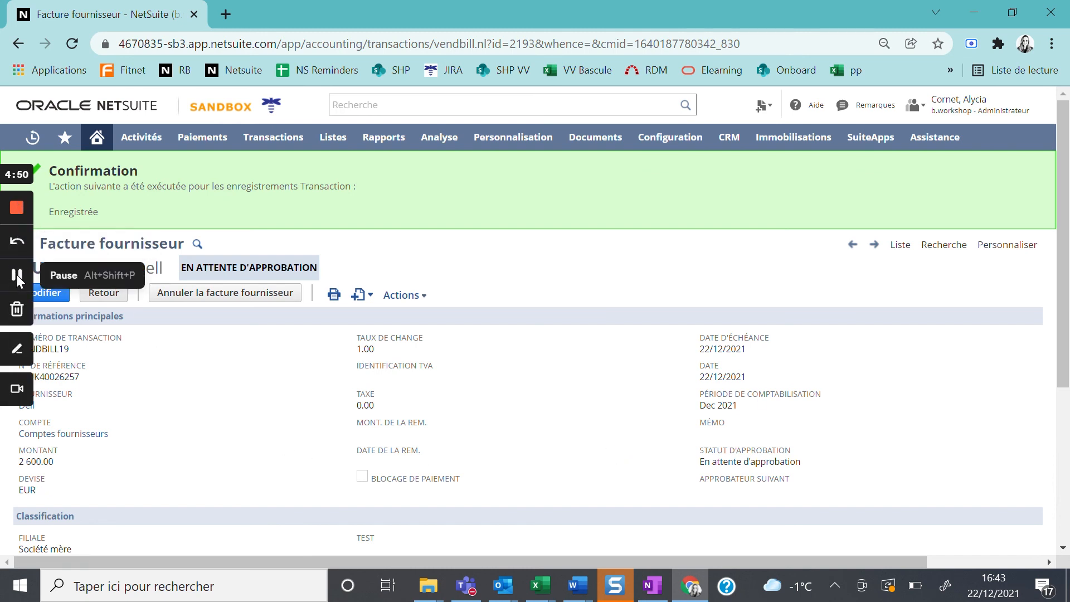